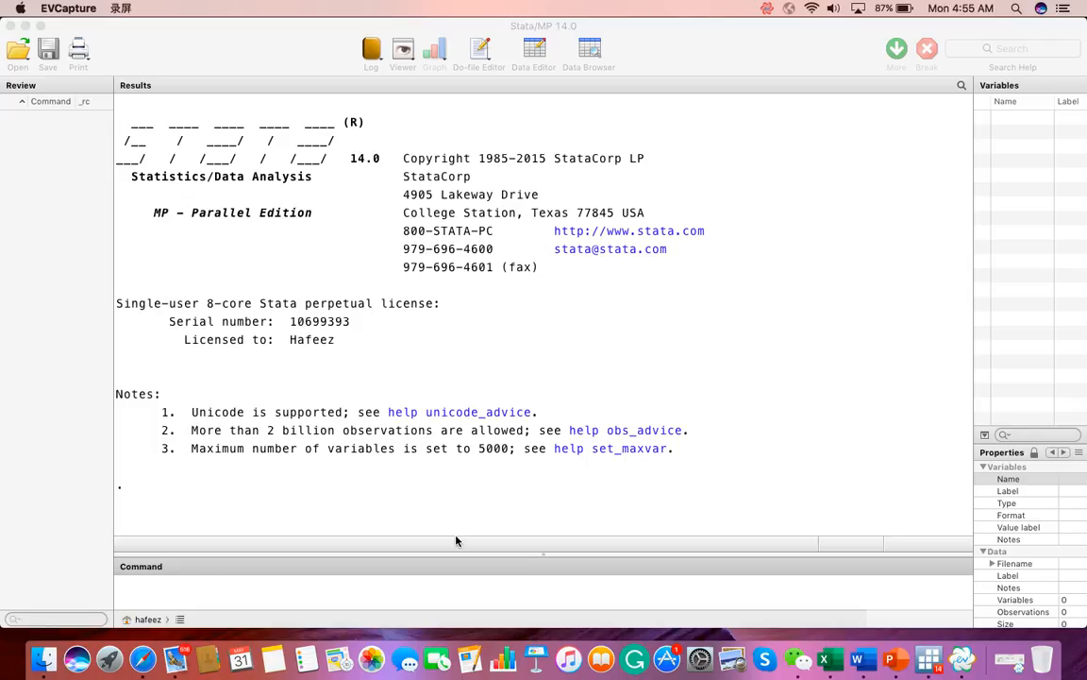
Step: Enter the comment "*Working directory" and display the current working directory with the pwd command
click(175, 594)
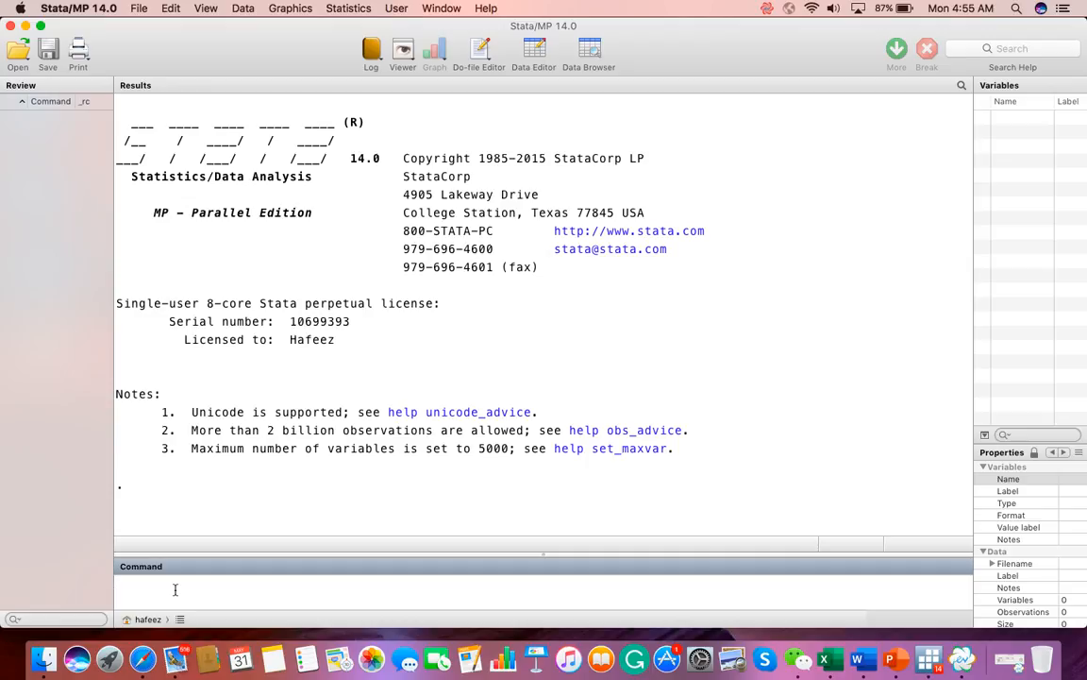
text(*Working directory)
key(Return)
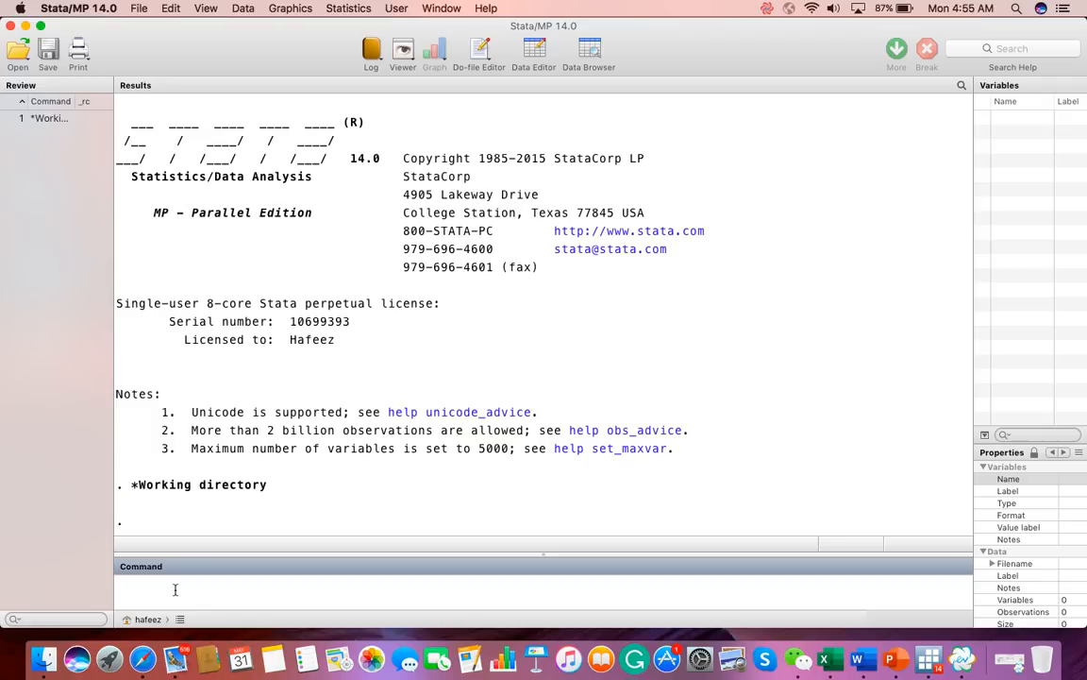
text(pwd)
key(Return)
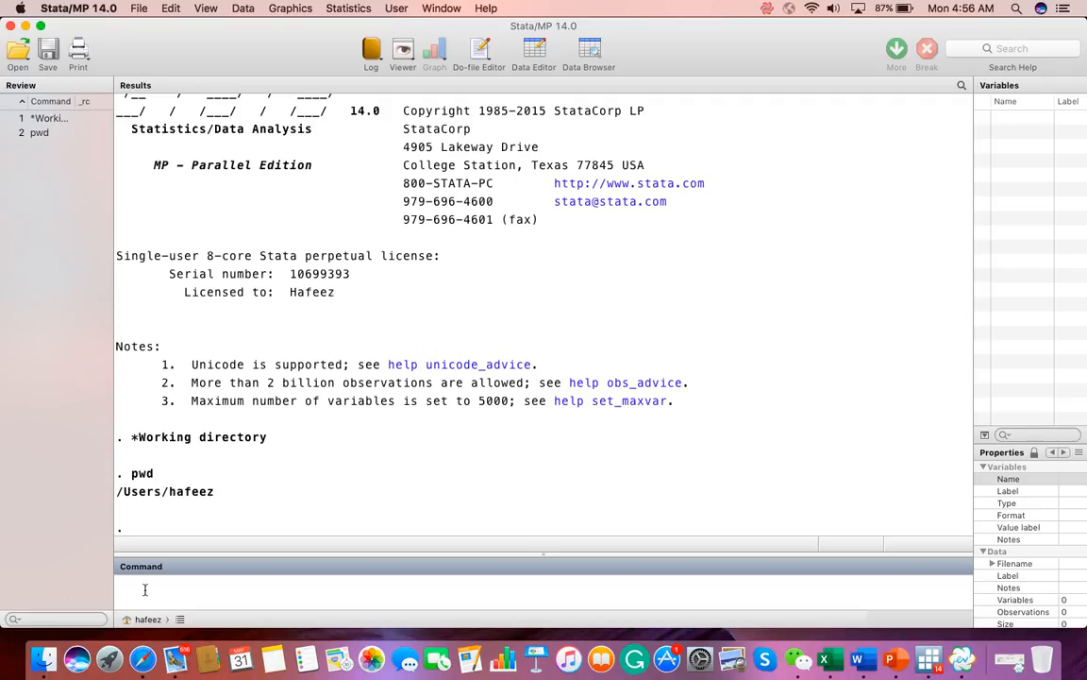
Step: Change the working directory to the Desktop folder inside the user's home folder with cd, and check it with pwd
text(cd "/Users/hafeez/Desktop")
key(Return)
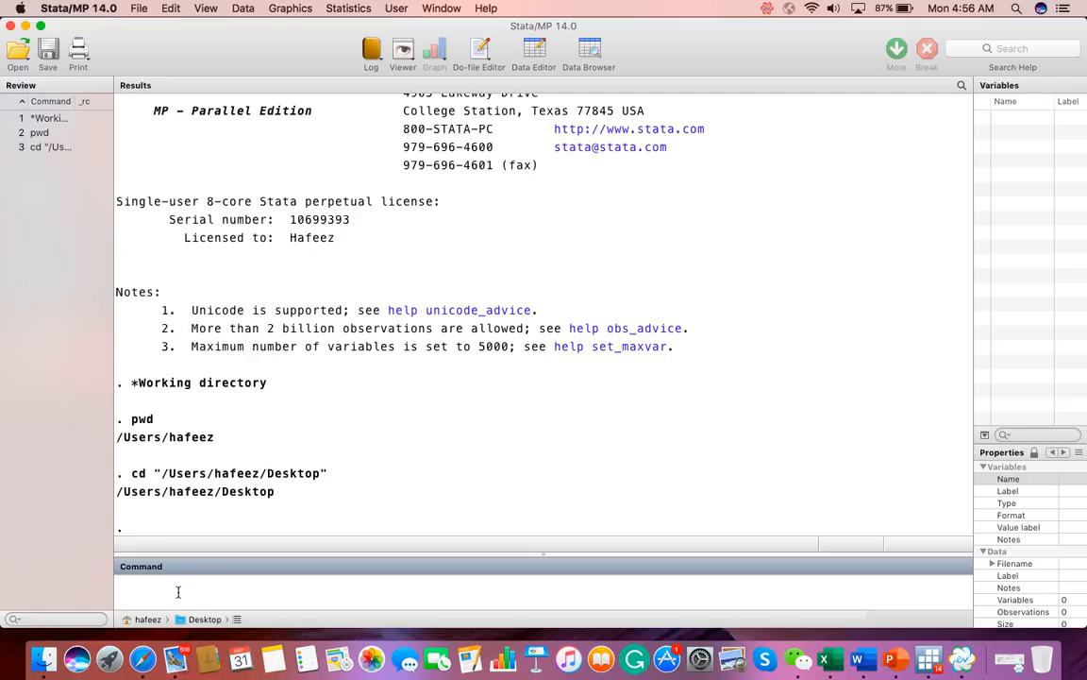
text(pwd)
key(Return)
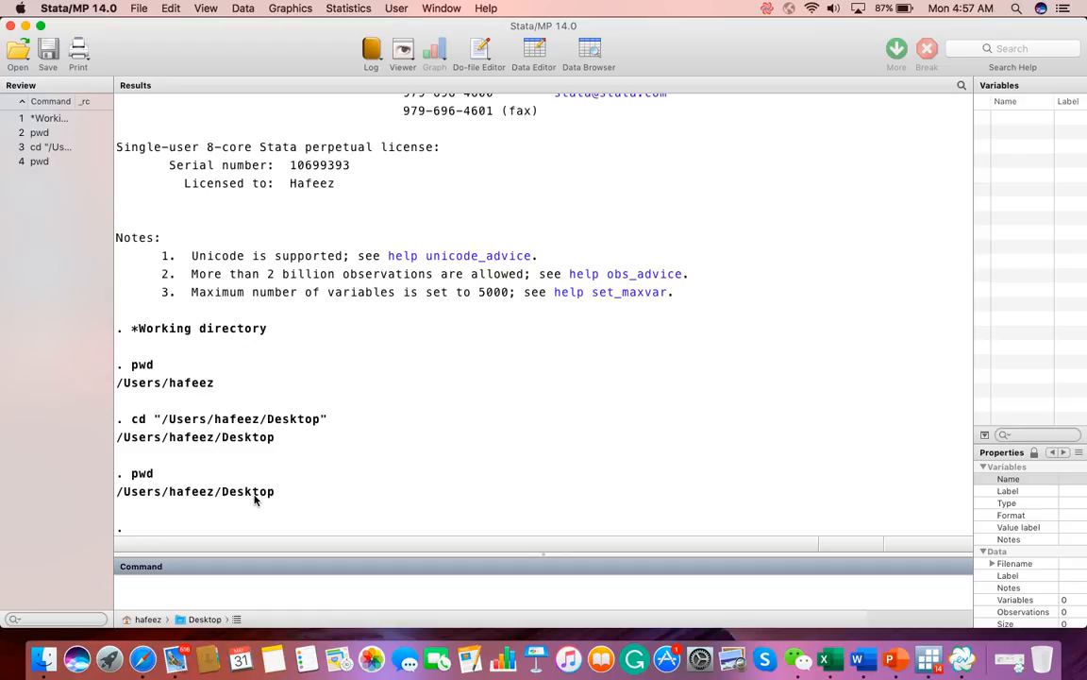
Step: Load the WD dataset from the working directory with the use command
text(use WD)
key(Return)
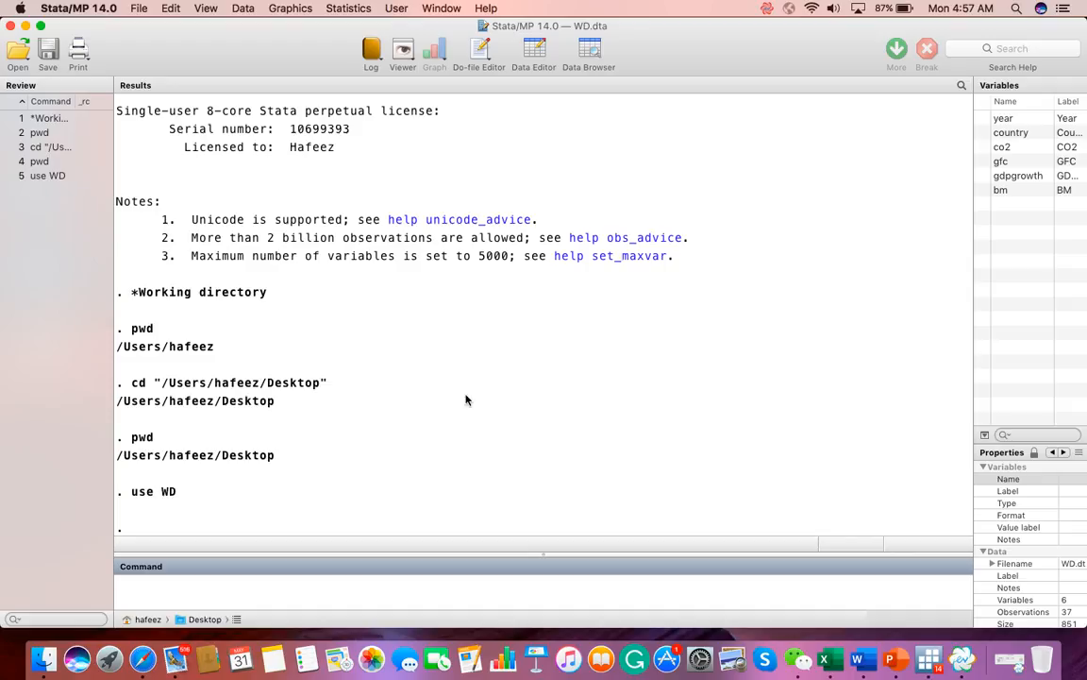
Step: Minimize the Stata window to look at the WD data files on the desktop, and bring the window back
key(ctrl+Up)
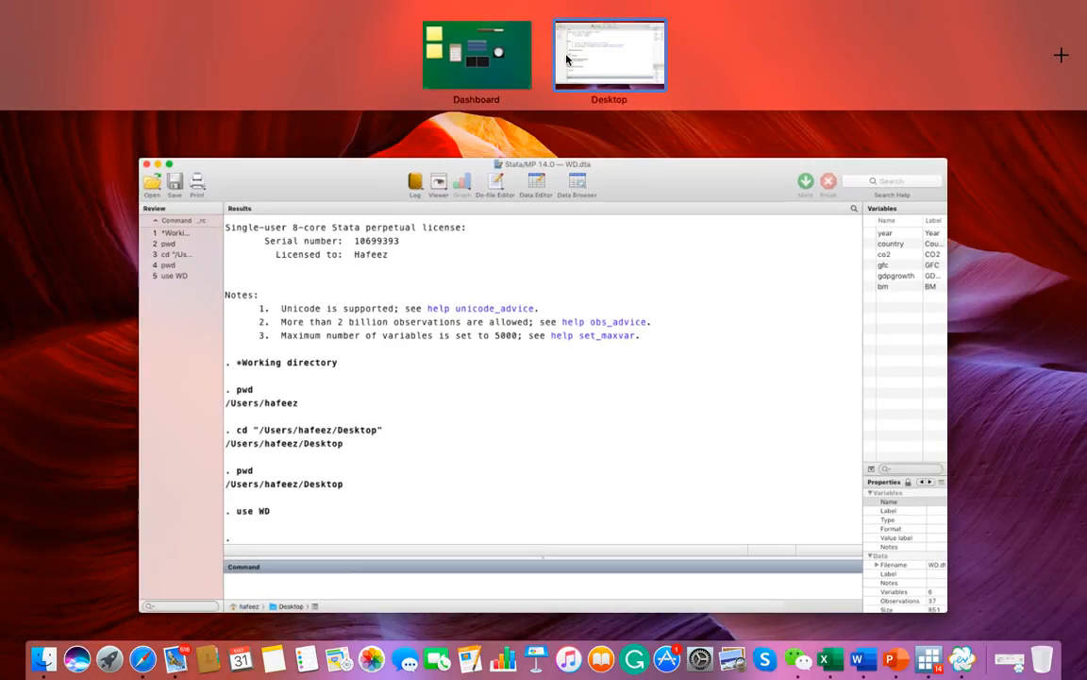
click(376, 194)
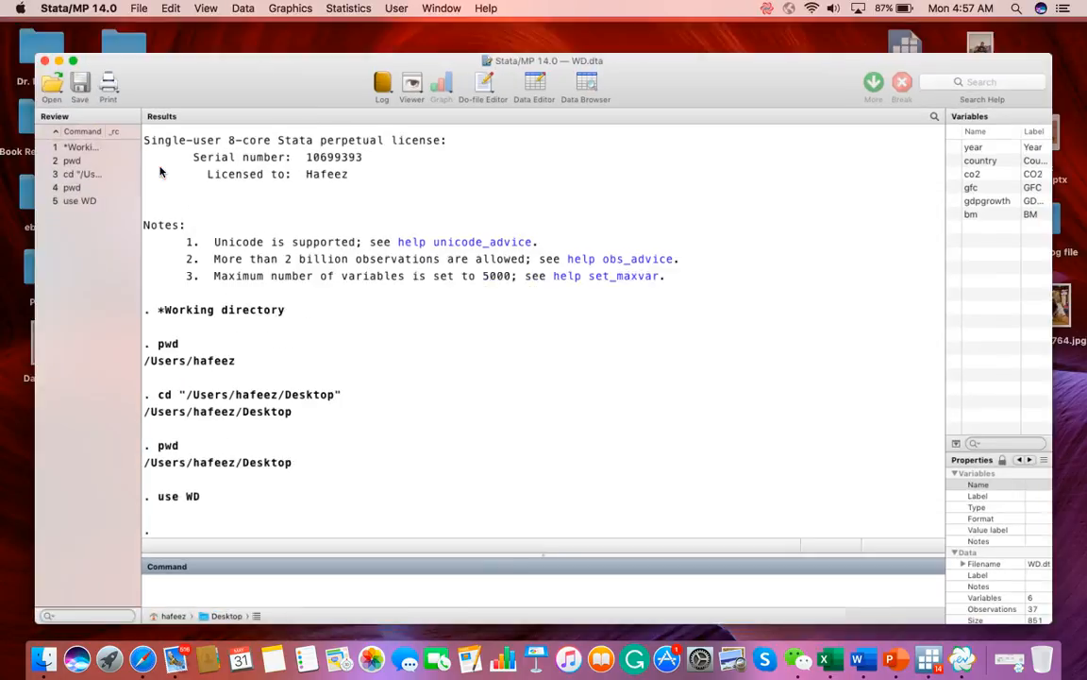
key(super+m)
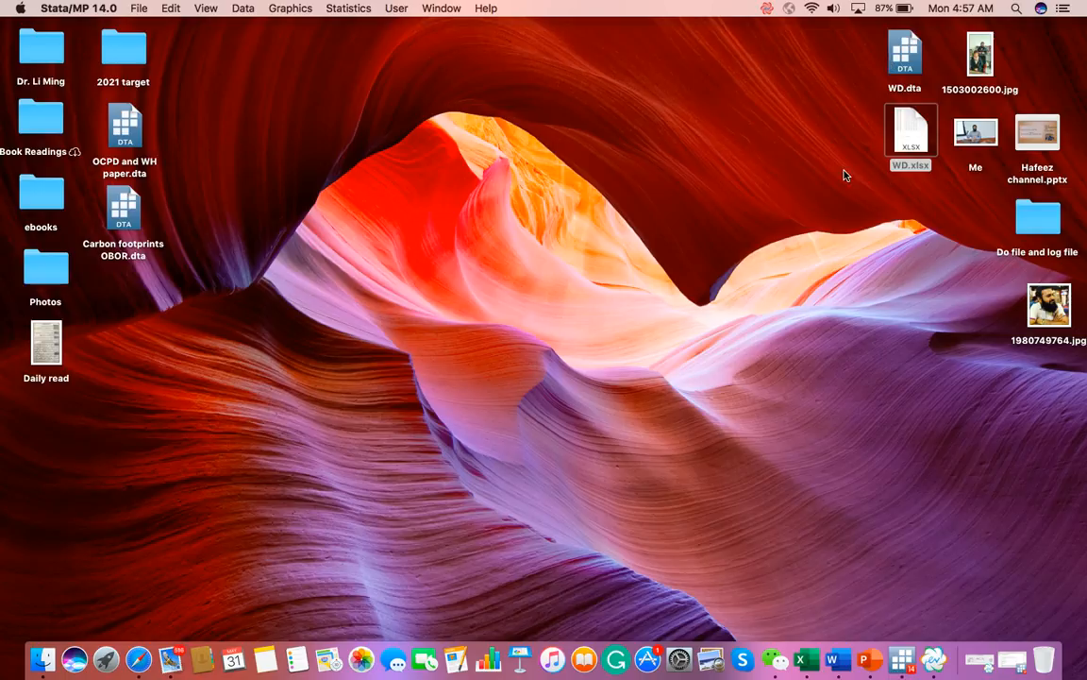
click(902, 659)
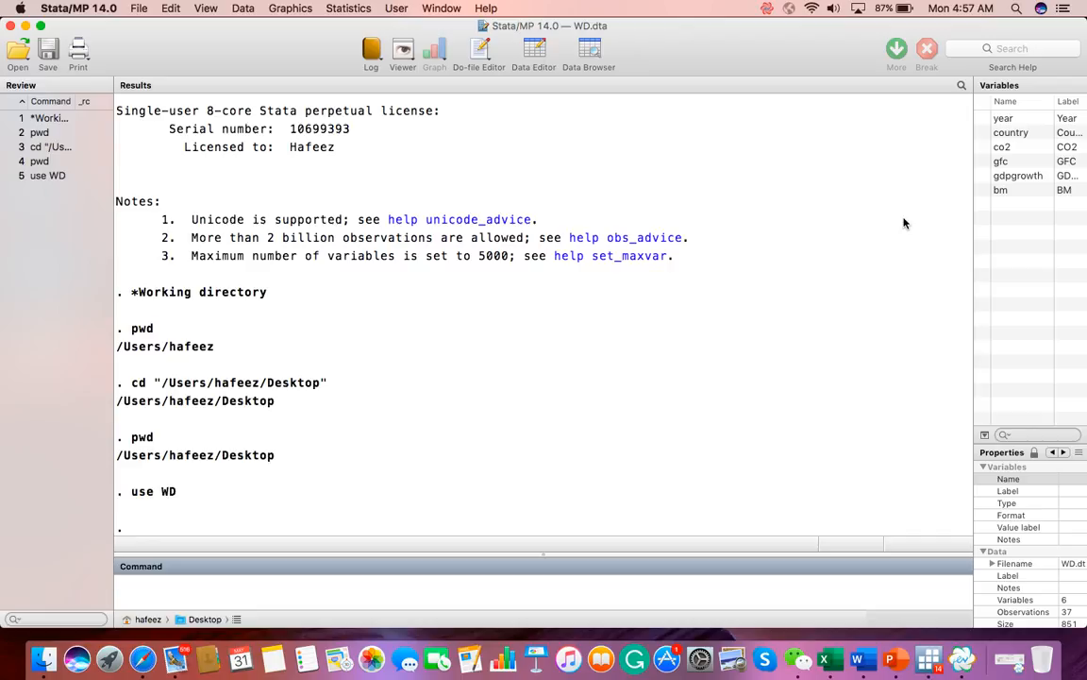
Step: Enter the comment "*CSV or XLSX" to introduce importing spreadsheet files
text(s)
key(BackSpace)
text(*CSV or XLSL)
key(BackSpace)
key(BackSpace)
text(SX)
key(Return)
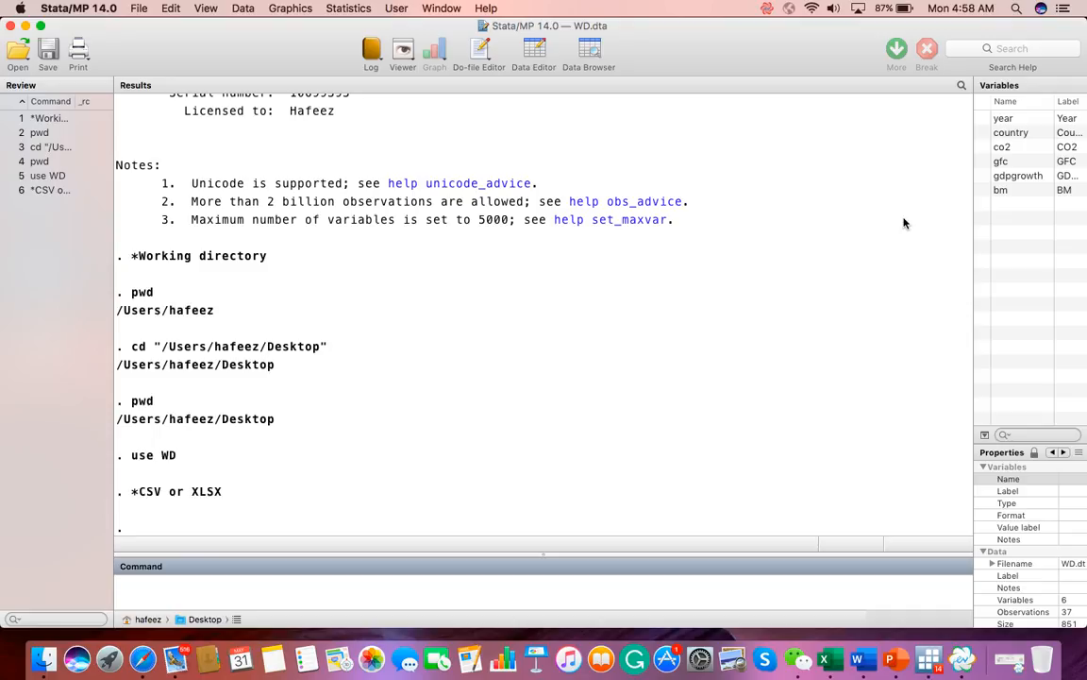
Step: Clear the loaded dataset and import the spreadsheet WD.xlsx with the insheet using command
text(clear)
key(Return)
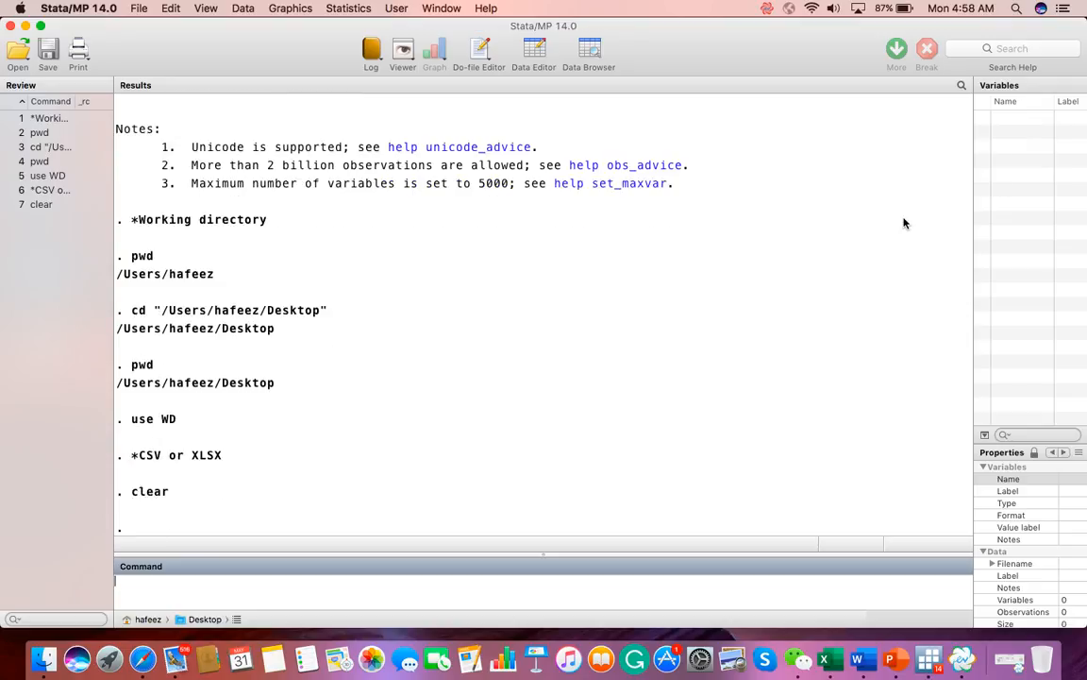
text(insheet)
text(using WD.xlsx)
key(Return)
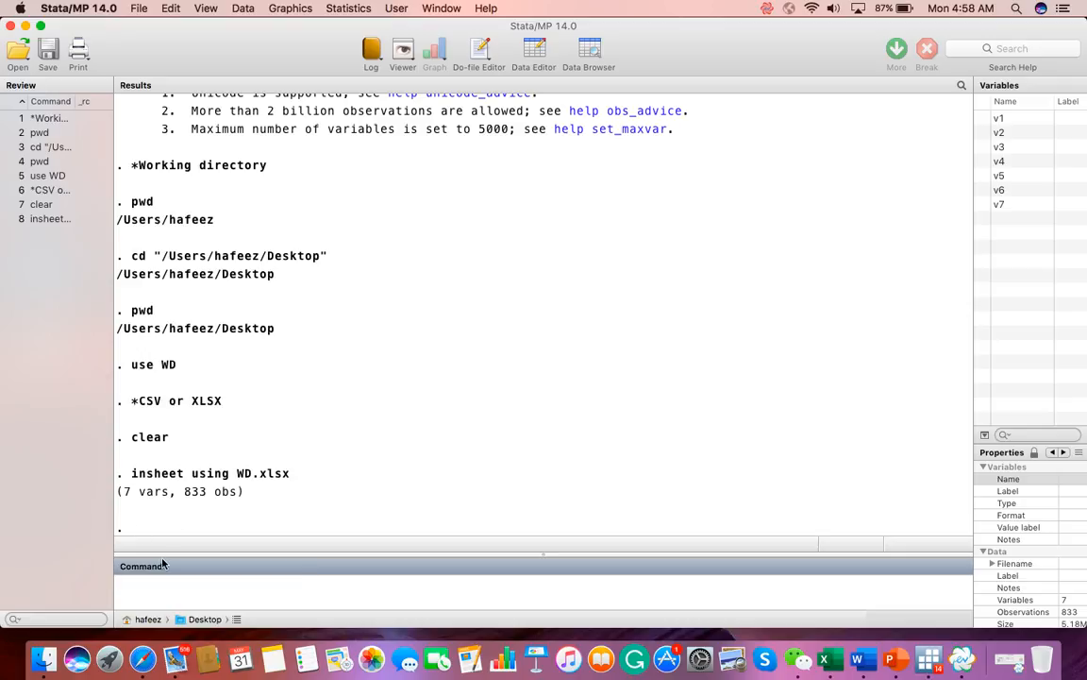
Step: Clear the imported spreadsheet data and rerun the earlier "use WD" command from the command history
text(clear)
key(Return)
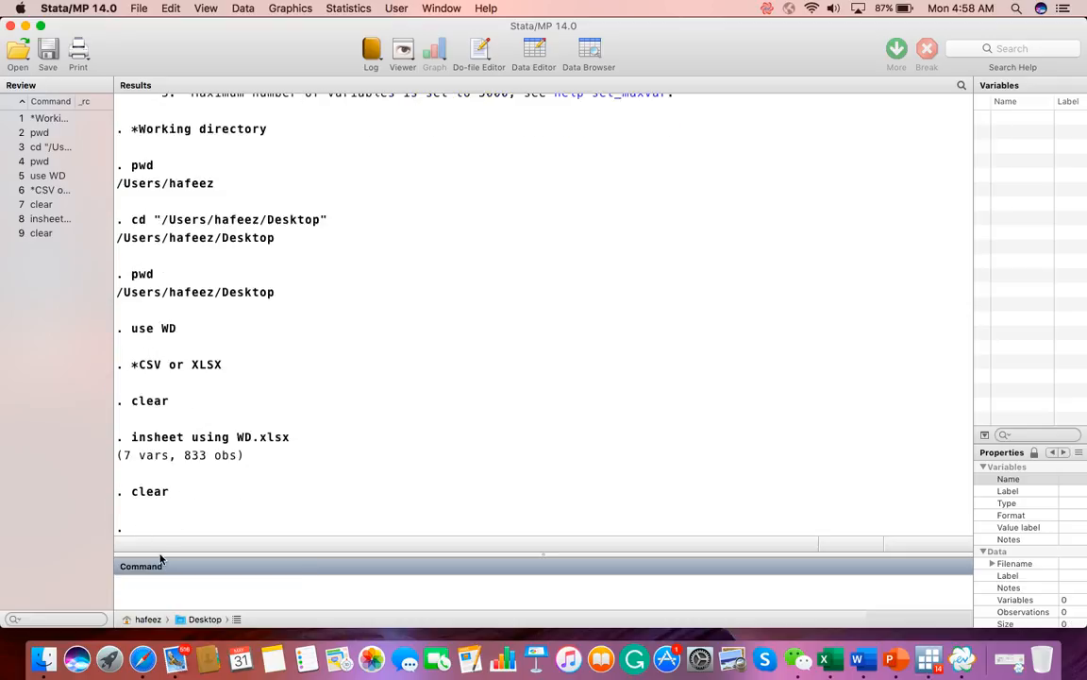
click(42, 178)
double_click(41, 178)
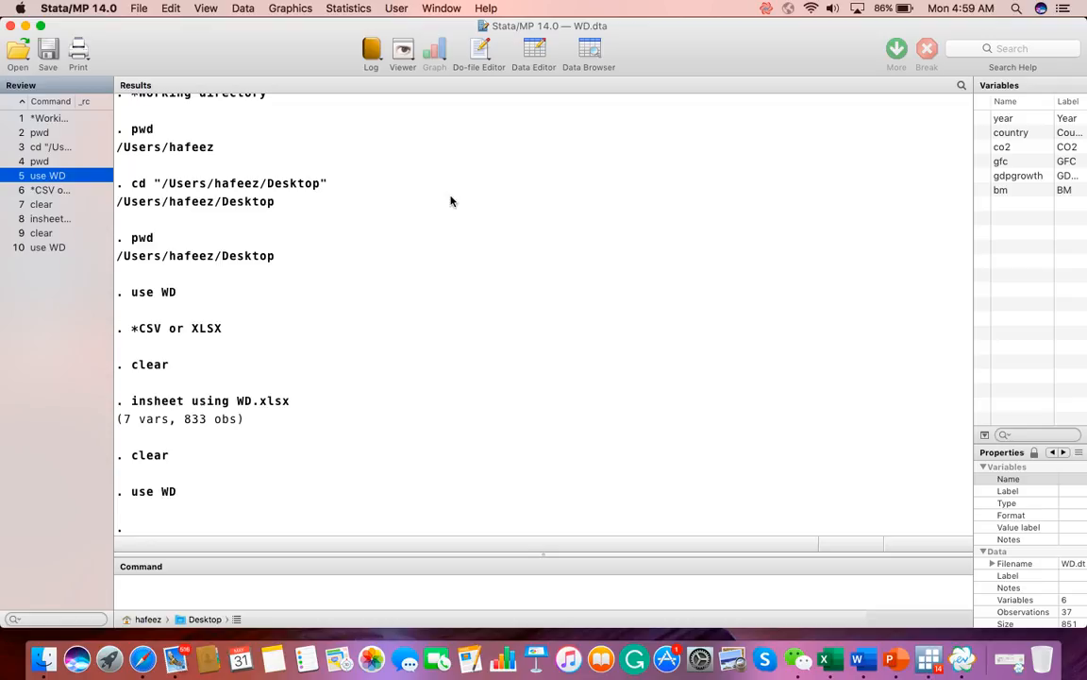
Step: Open the dataset file WD.dta from the Desktop folder through the file-opening dialog
click(138, 8)
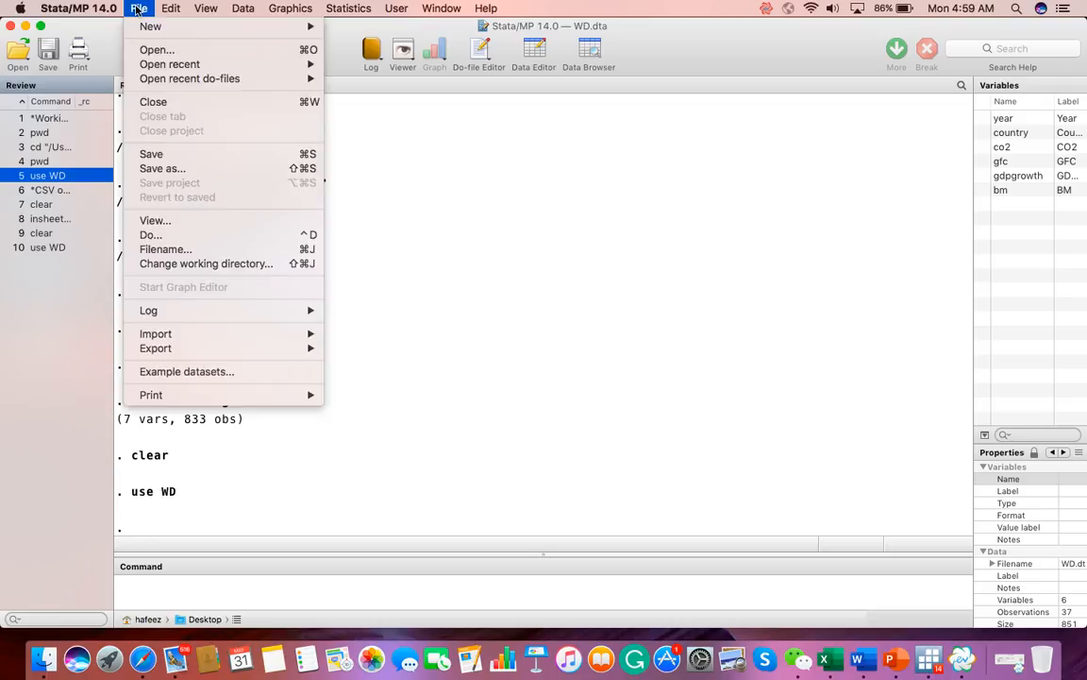
click(150, 49)
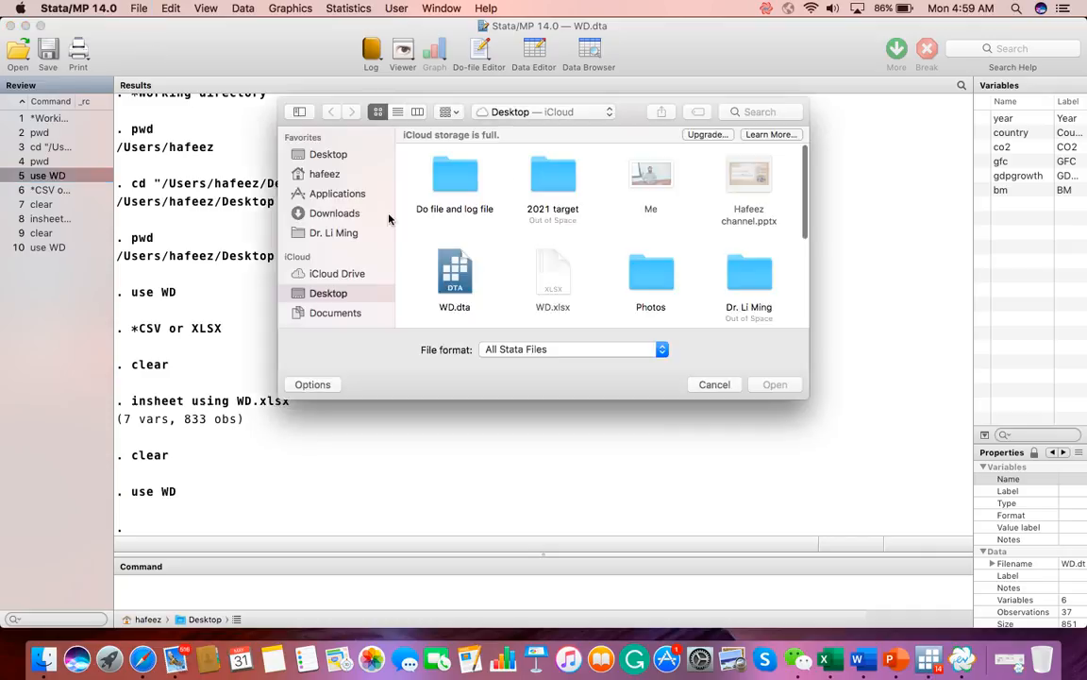
click(464, 264)
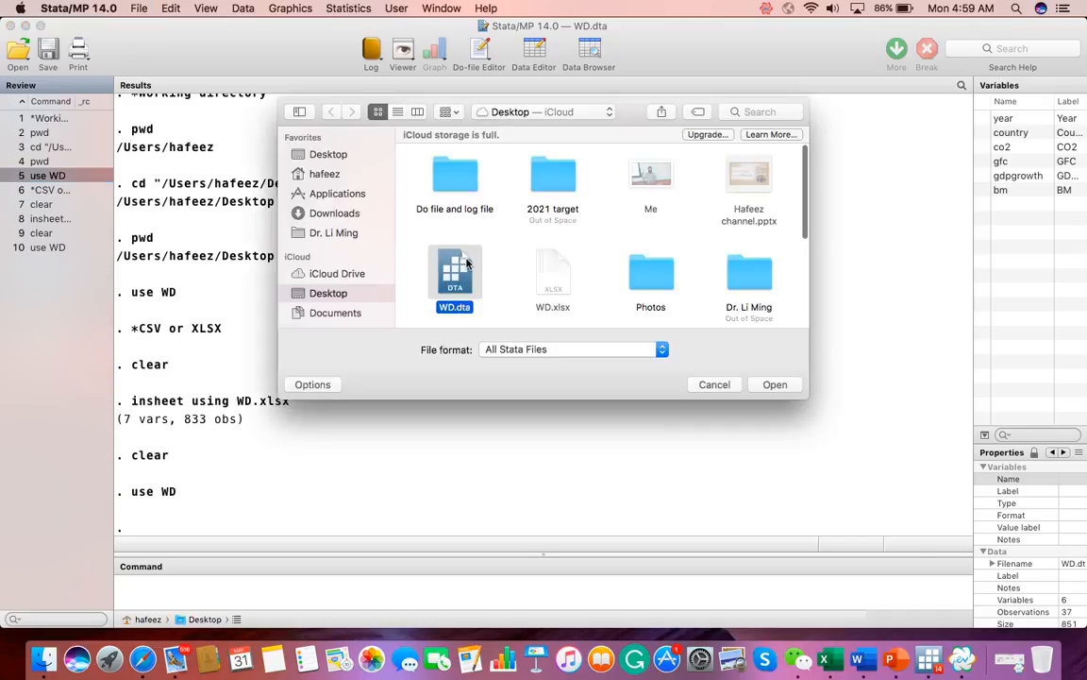
click(780, 385)
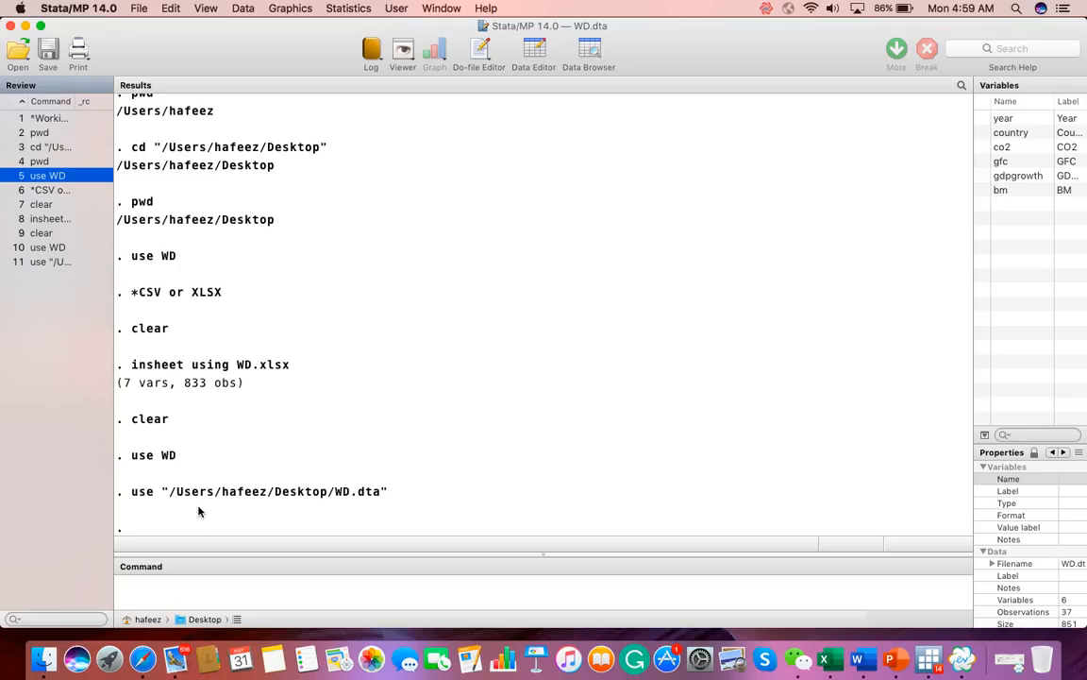